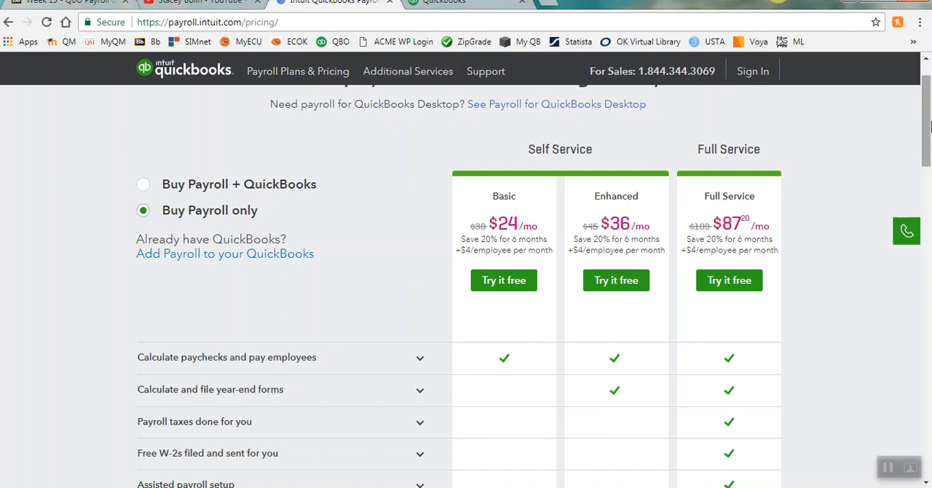
Step: Switch from the payroll pricing page to the QuickBooks company, open the Employees page and get started with payroll
{"action": "mouse_move", "coordinate": [928, 117]}
{"action": "left_mouse_down"}
{"action": "mouse_move", "coordinate": [929, 139]}
{"action": "mouse_move", "coordinate": [928, 131]}
{"action": "left_mouse_up"}
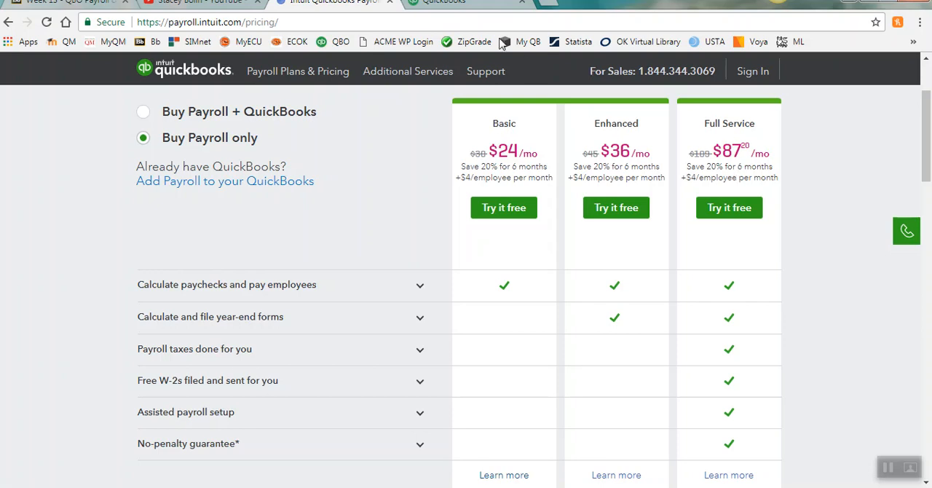
{"action": "left_click", "coordinate": [459, 9]}
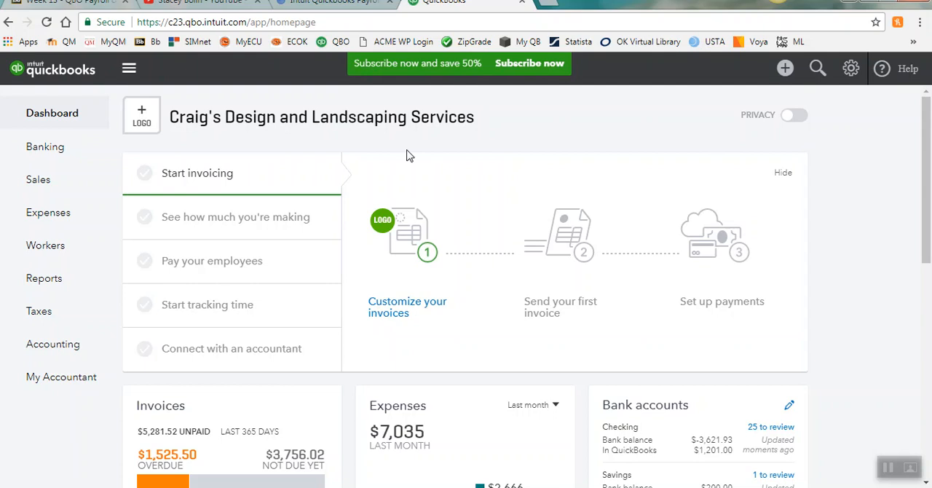
{"action": "left_click", "coordinate": [50, 252]}
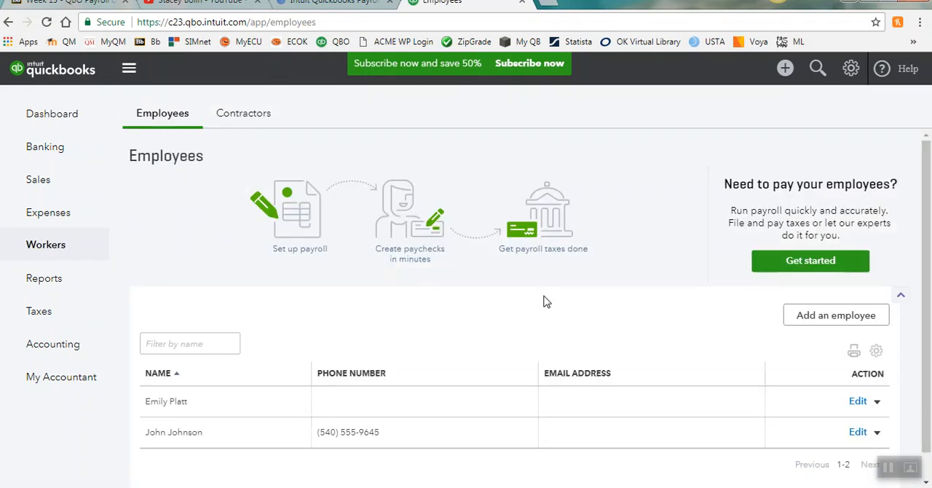
{"action": "left_click", "coordinate": [793, 271]}
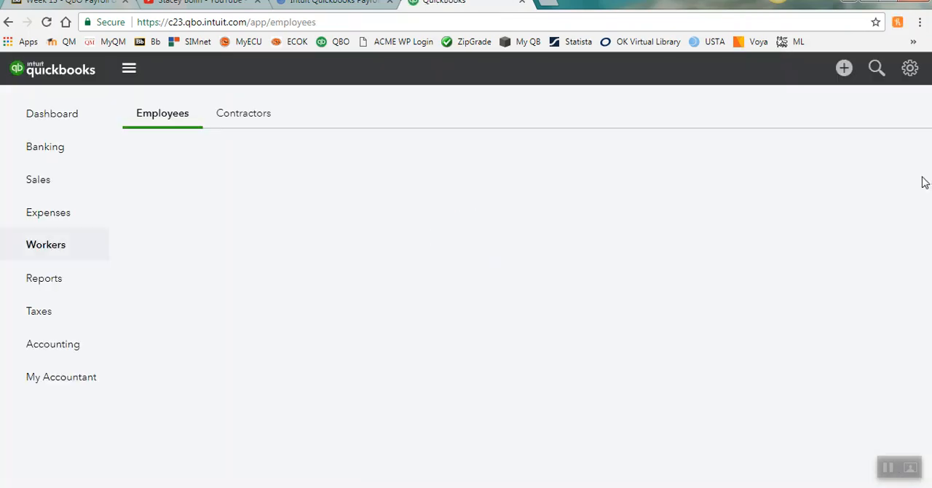
Step: Open the first employee's record from the employees list and review the pay, deductions, profile and employment details
{"action": "left_click_drag", "start_coordinate": [929, 172], "coordinate": [930, 284]}
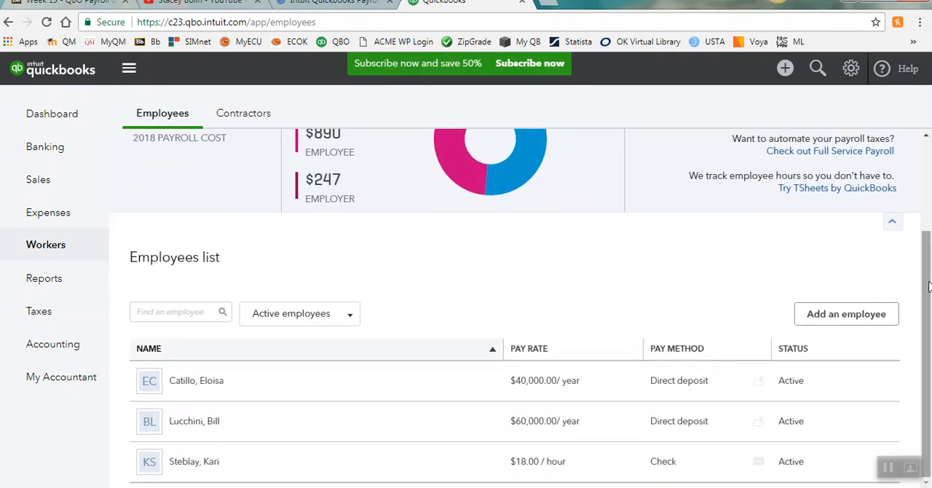
{"action": "left_click", "coordinate": [211, 386]}
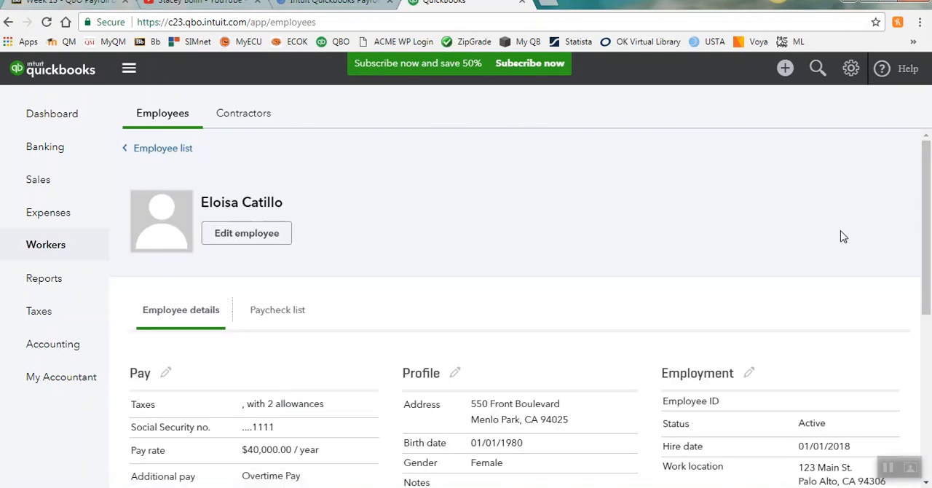
{"action": "left_click_drag", "start_coordinate": [927, 170], "coordinate": [927, 272]}
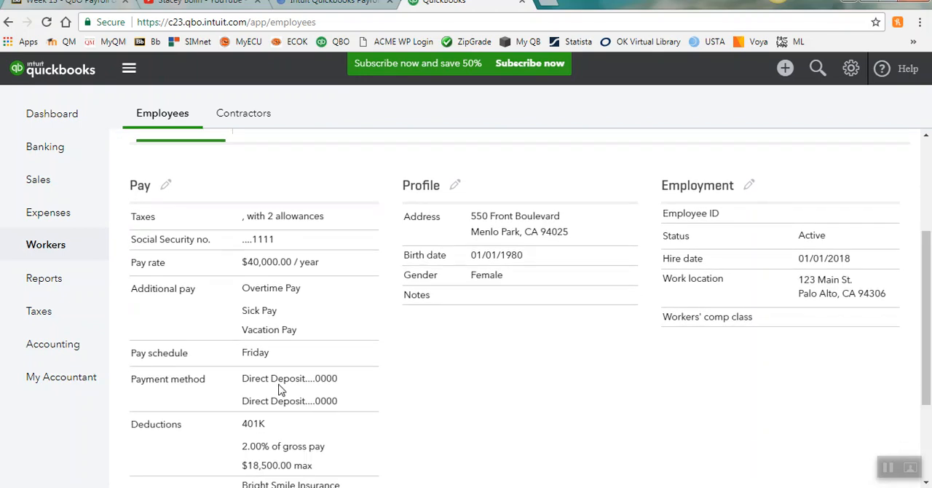
{"action": "left_click_drag", "start_coordinate": [928, 330], "coordinate": [930, 369]}
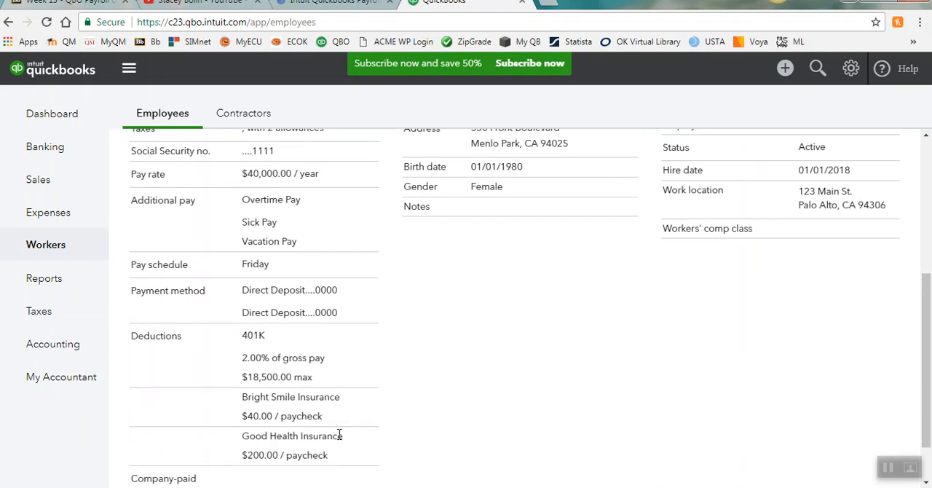
{"action": "left_click_drag", "start_coordinate": [929, 331], "coordinate": [930, 386]}
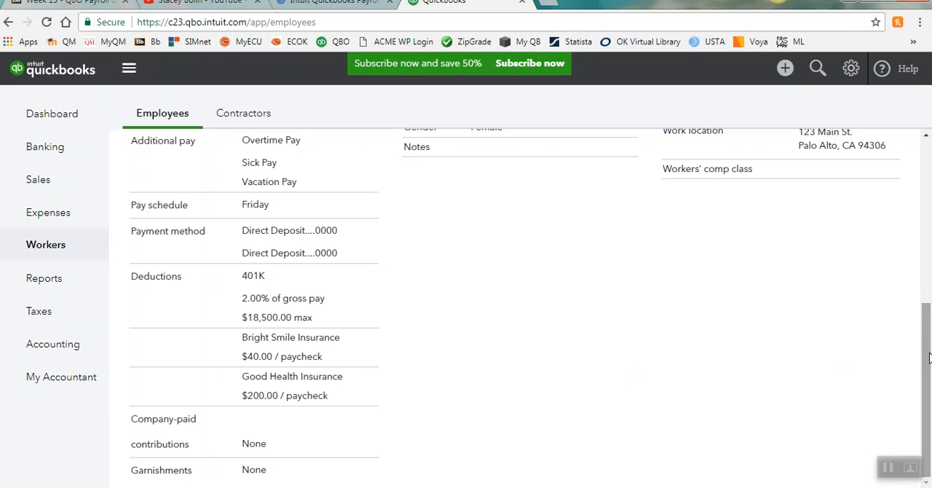
{"action": "left_click_drag", "start_coordinate": [929, 357], "coordinate": [927, 263]}
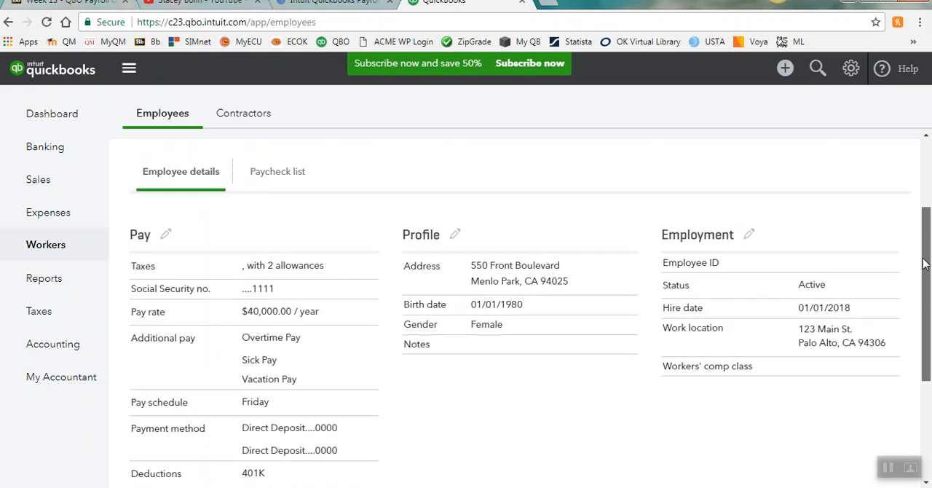
Step: View the employee's paycheck list and return to the payroll overview with the employee list
{"action": "left_click", "coordinate": [277, 172]}
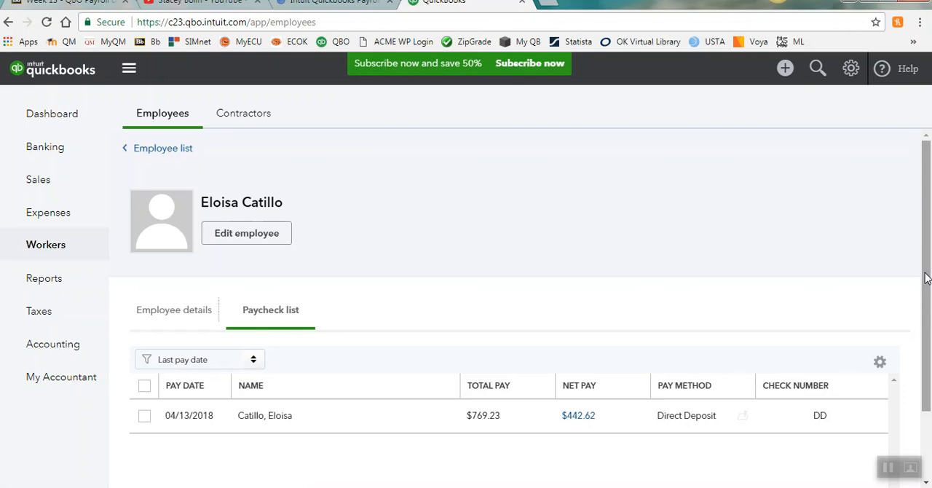
{"action": "scroll", "coordinate": [928, 268], "scroll_direction": "down", "scroll_amount": 1}
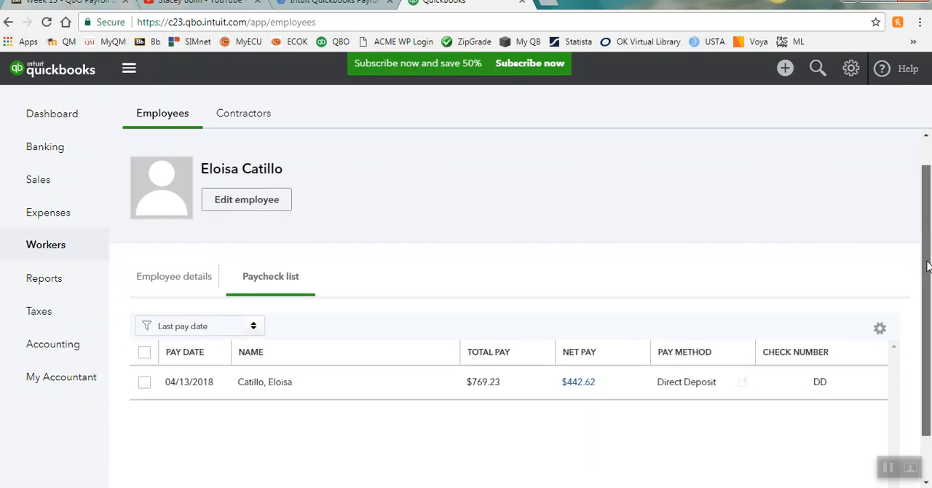
{"action": "left_click_drag", "start_coordinate": [927, 266], "coordinate": [927, 251]}
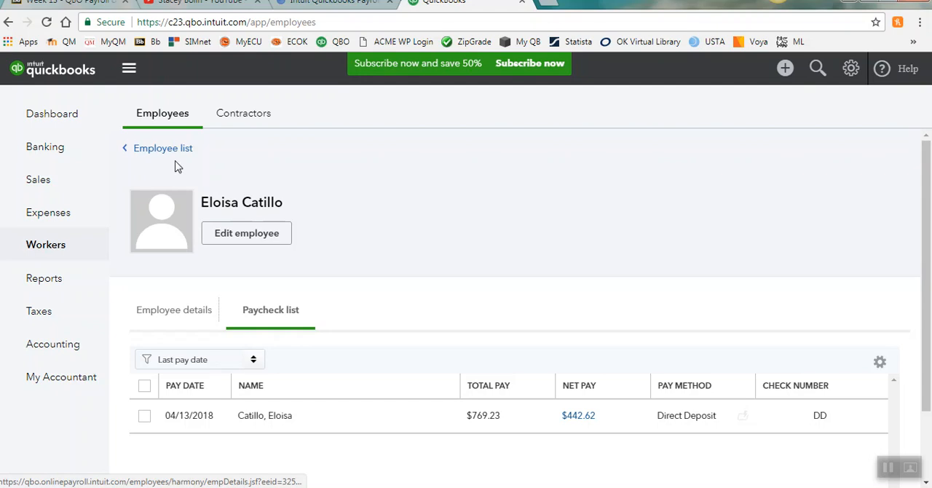
{"action": "left_click", "coordinate": [201, 315]}
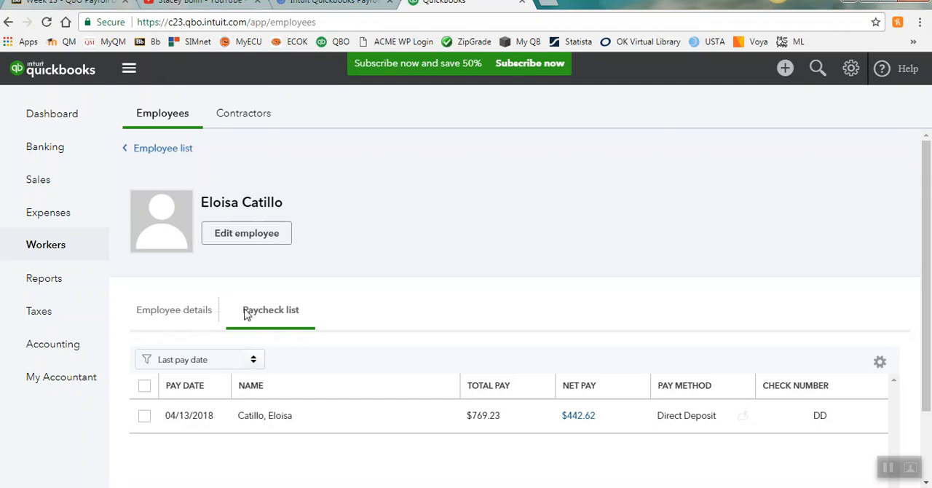
{"action": "left_click", "coordinate": [177, 150]}
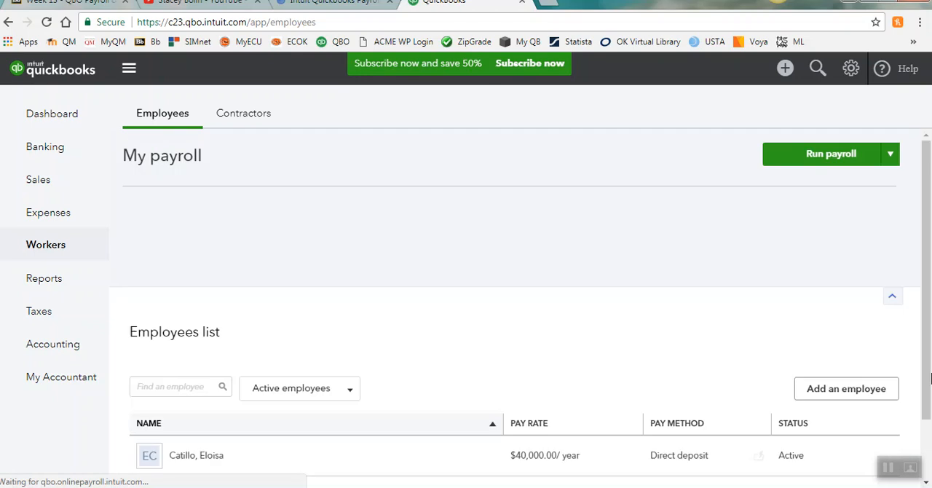
{"action": "mouse_move", "coordinate": [931, 267]}
{"action": "left_mouse_down"}
{"action": "mouse_move", "coordinate": [930, 338]}
{"action": "mouse_move", "coordinate": [925, 260]}
{"action": "left_mouse_up"}
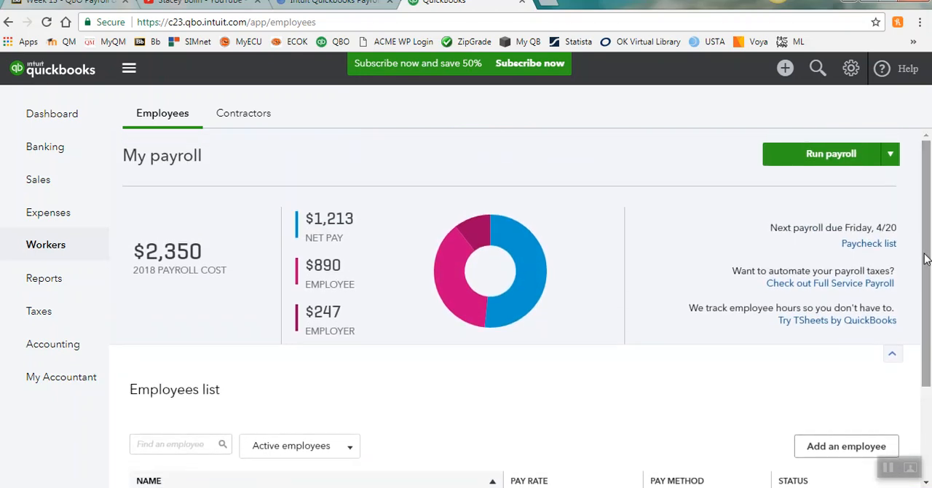
Step: Start a payroll run and enter 40 regular hours and 2 overtime hours for the $18.00/hour employee
{"action": "left_click", "coordinate": [812, 160]}
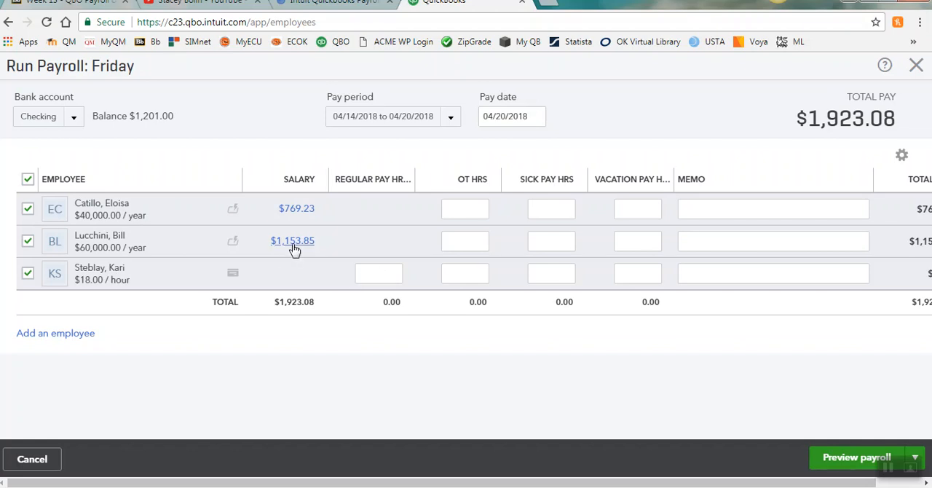
{"action": "left_click", "coordinate": [386, 281]}
{"action": "key", "text": "Tab"}
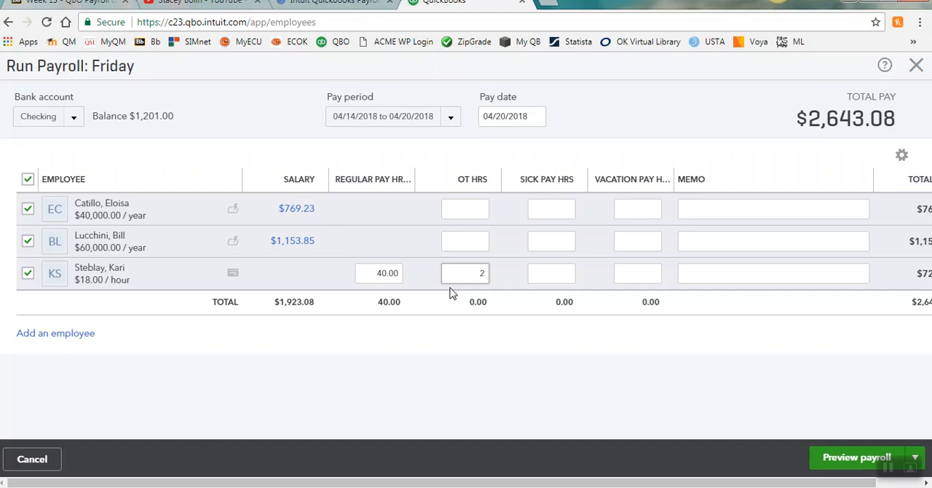
{"action": "key", "text": "Tab"}
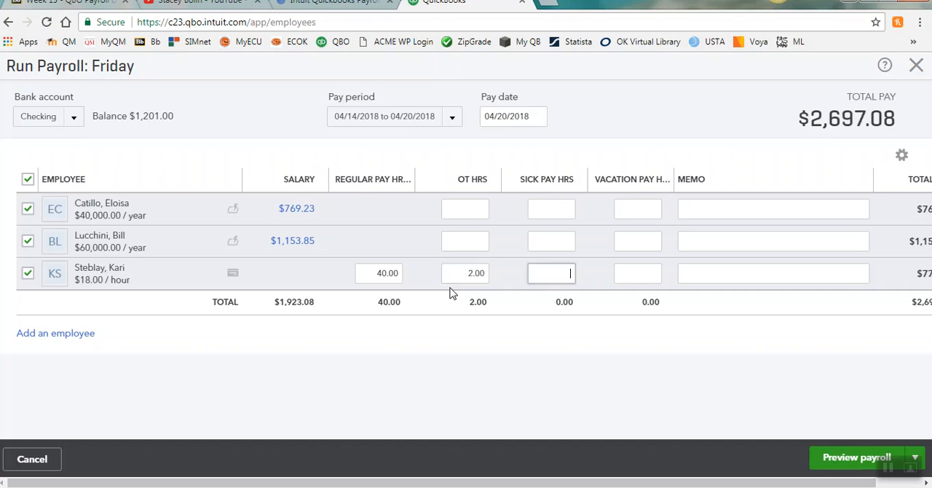
Step: Enter 8 sick pay hours for the $60,000/year employee and 8 vacation pay hours for the $40,000/year employee
{"action": "left_click", "coordinate": [544, 246]}
{"action": "key", "text": "Tab"}
{"action": "left_click", "coordinate": [645, 214]}
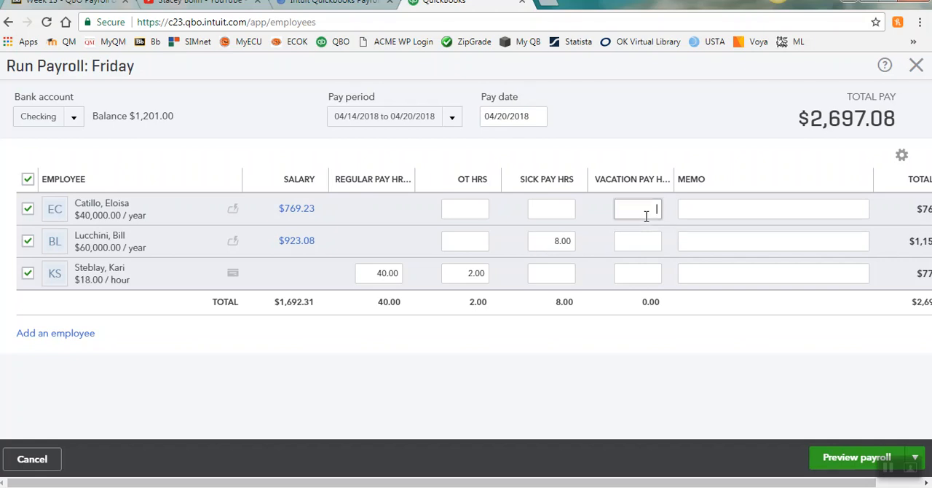
{"action": "key", "text": "Tab"}
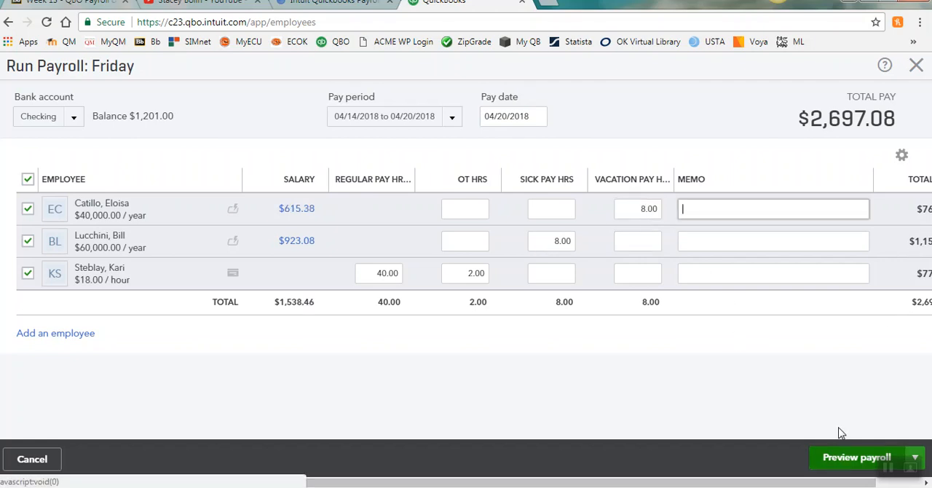
Step: Restore the browser window from its maximized size and widen it to fit the payroll form on screen
{"action": "left_click", "coordinate": [891, 7]}
{"action": "left_click", "coordinate": [891, 7]}
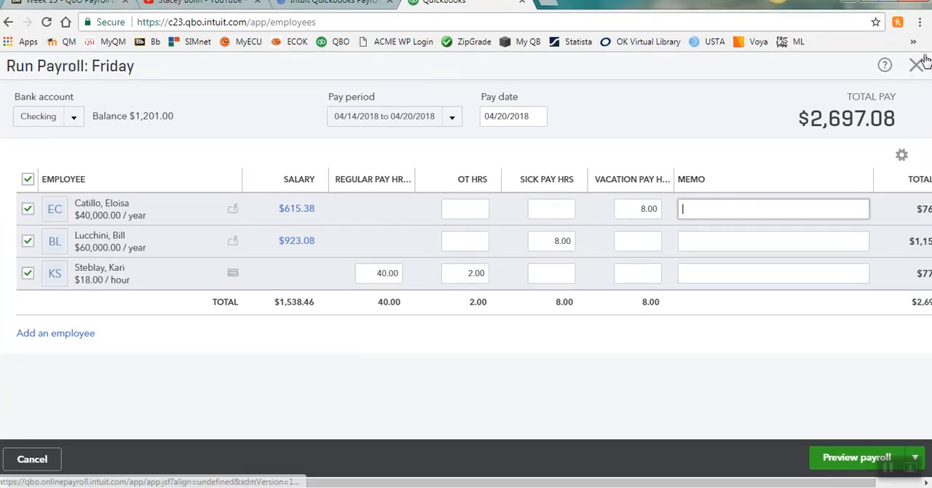
{"action": "double_click", "coordinate": [733, 15]}
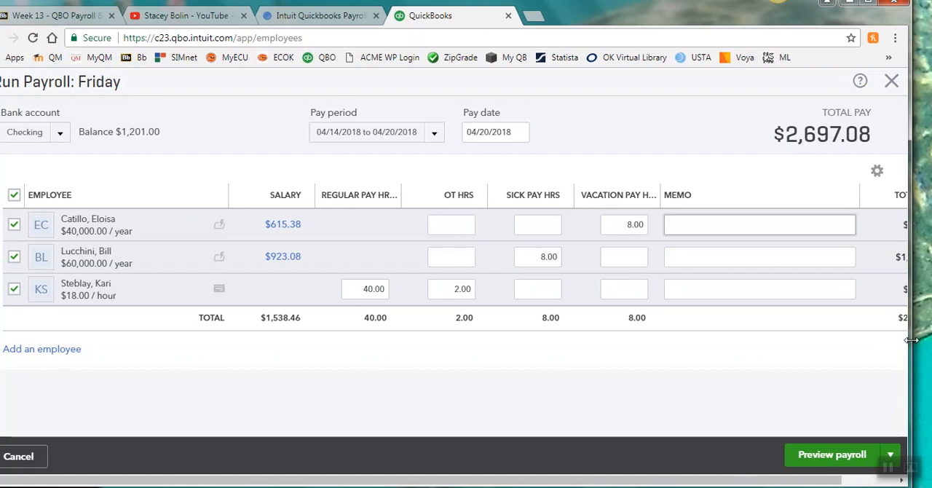
{"action": "left_click_drag", "start_coordinate": [910, 340], "coordinate": [927, 329]}
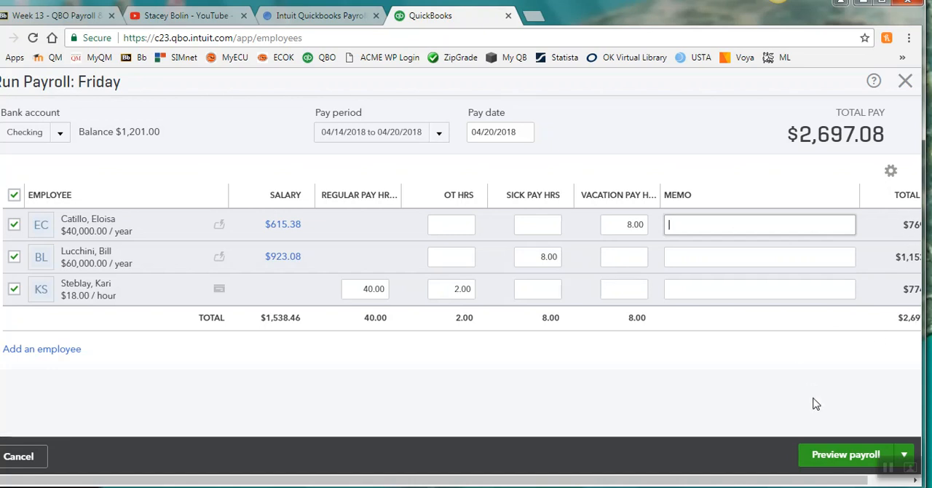
Step: Preview the payroll, review the payroll cost, payment methods and employee totals, and submit it
{"action": "left_click", "coordinate": [832, 459]}
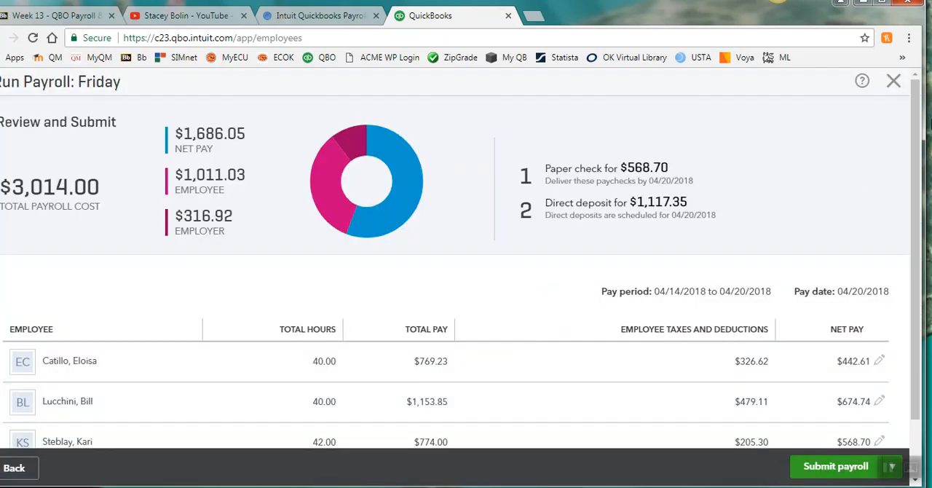
{"action": "left_click_drag", "start_coordinate": [921, 120], "coordinate": [910, 156]}
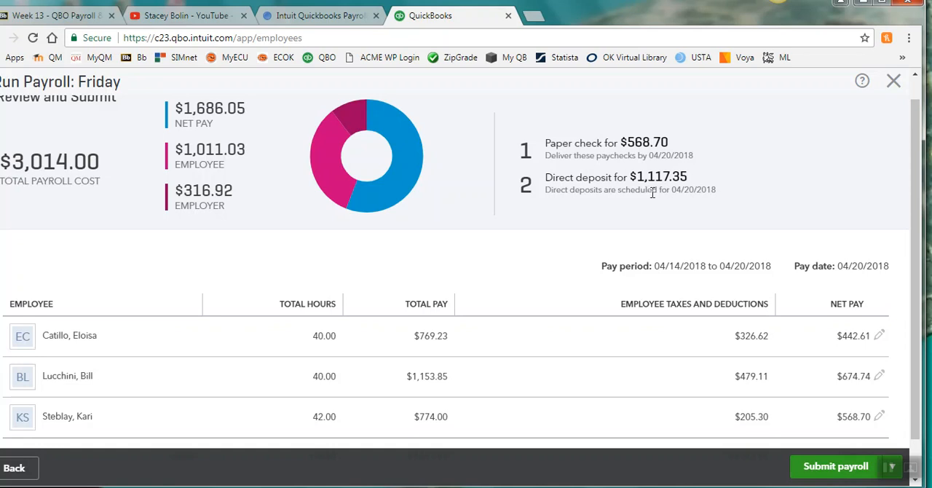
{"action": "left_click", "coordinate": [827, 475]}
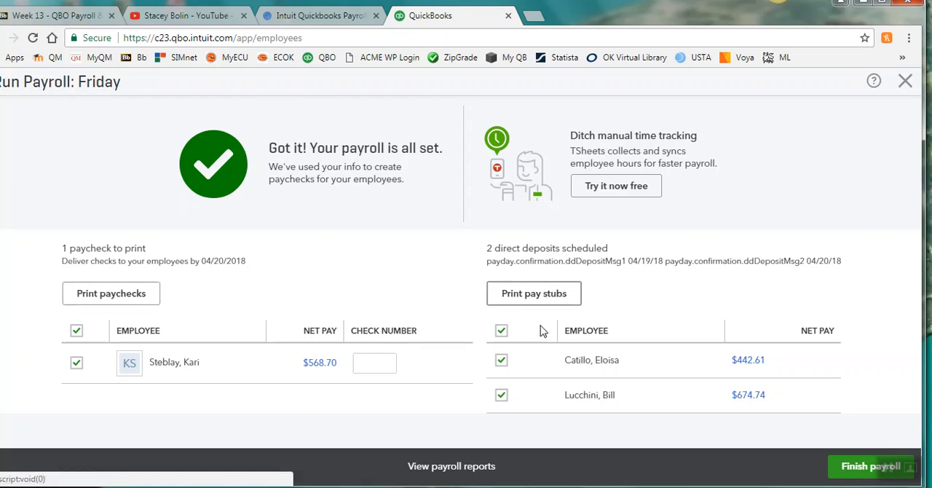
Step: Assign check number 111 to the hourly employee's paper paycheck and generate the printable paycheck
{"action": "left_click", "coordinate": [372, 364]}
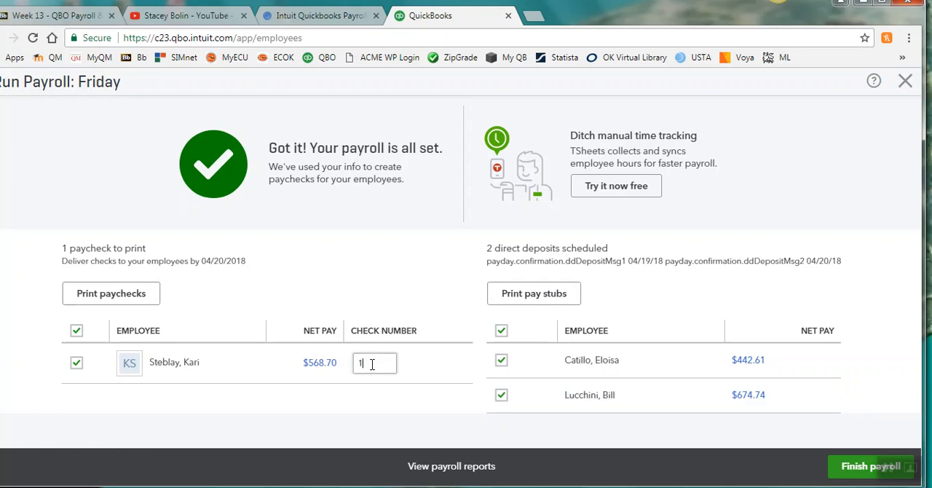
{"action": "left_click", "coordinate": [125, 297]}
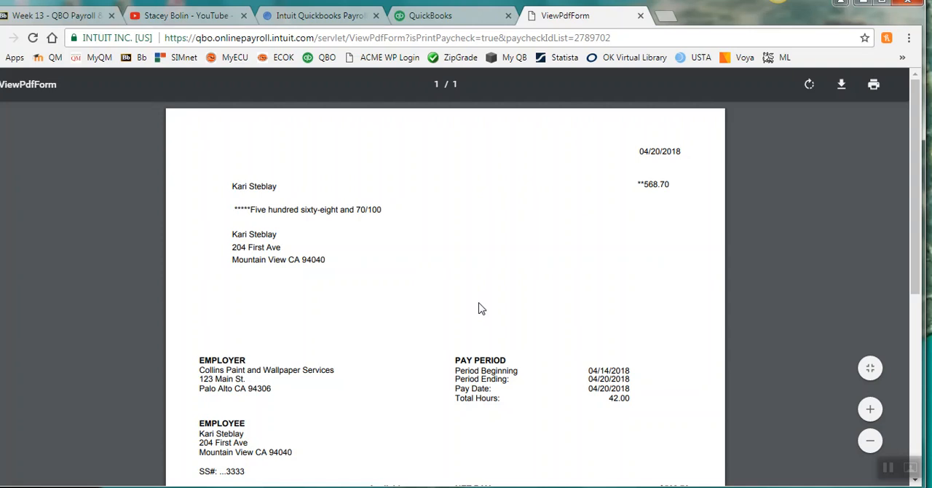
Step: Examine the printable paycheck's pay period, benefits, earnings, deductions, taxes and summary, and close it
{"action": "scroll", "coordinate": [479, 308], "scroll_direction": "down", "scroll_amount": 3}
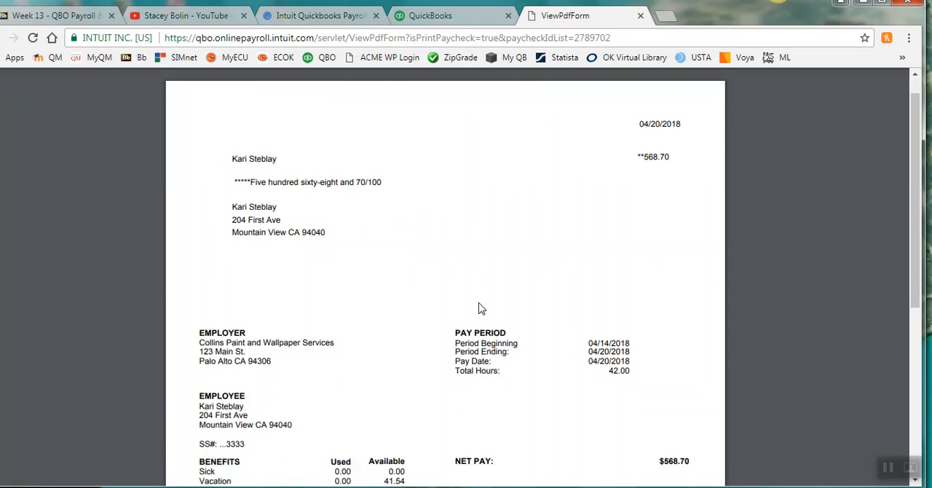
{"action": "scroll", "coordinate": [478, 308], "scroll_direction": "down", "scroll_amount": 3}
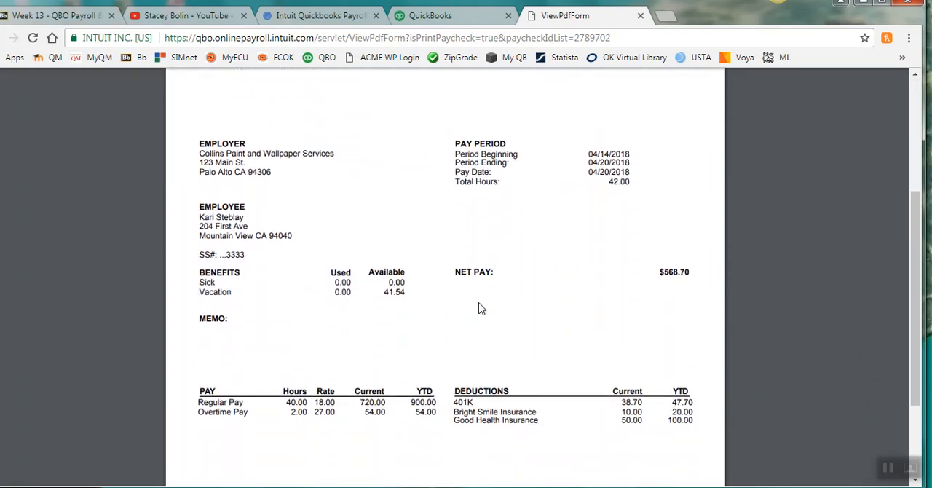
{"action": "scroll", "coordinate": [478, 308], "scroll_direction": "down", "scroll_amount": 1}
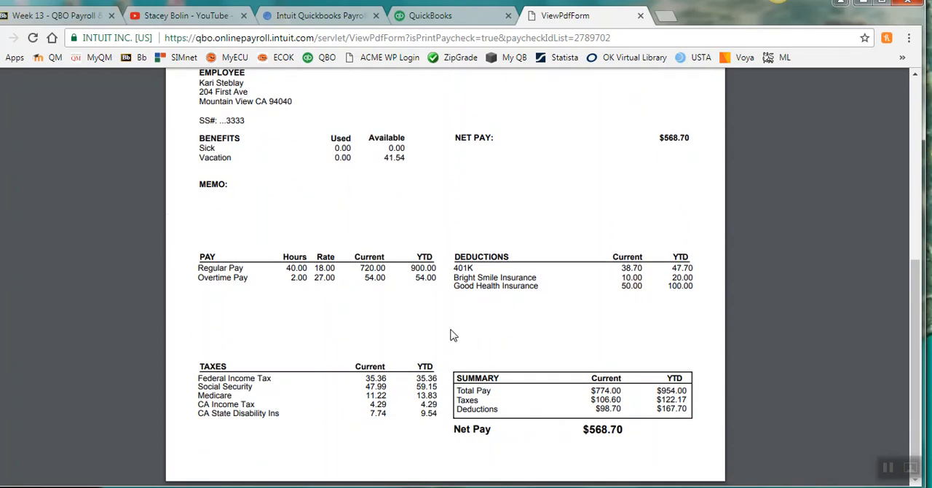
{"action": "scroll", "coordinate": [422, 346], "scroll_direction": "up", "scroll_amount": 1}
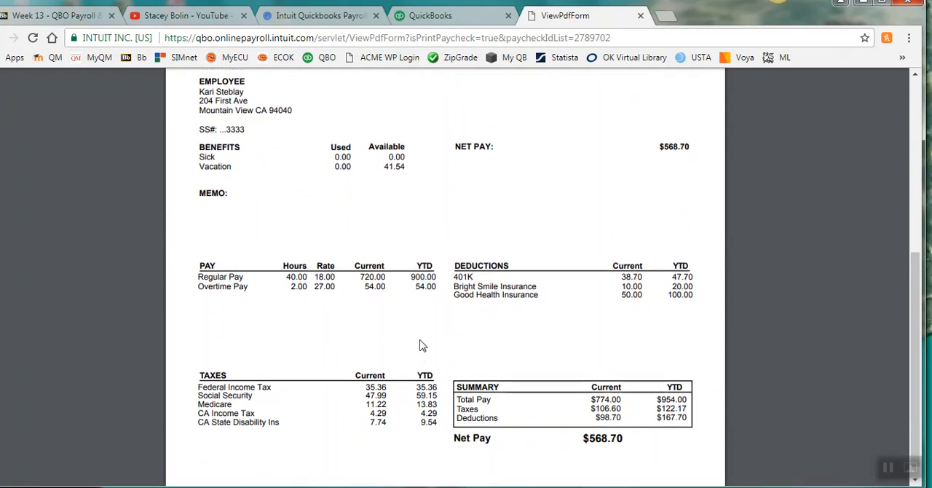
{"action": "scroll", "coordinate": [420, 346], "scroll_direction": "up", "scroll_amount": 3}
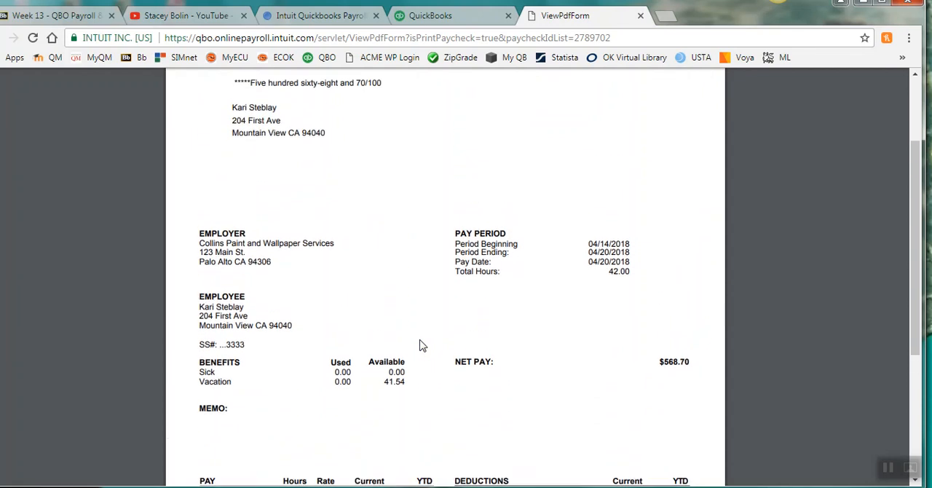
{"action": "scroll", "coordinate": [420, 346], "scroll_direction": "up", "scroll_amount": 1}
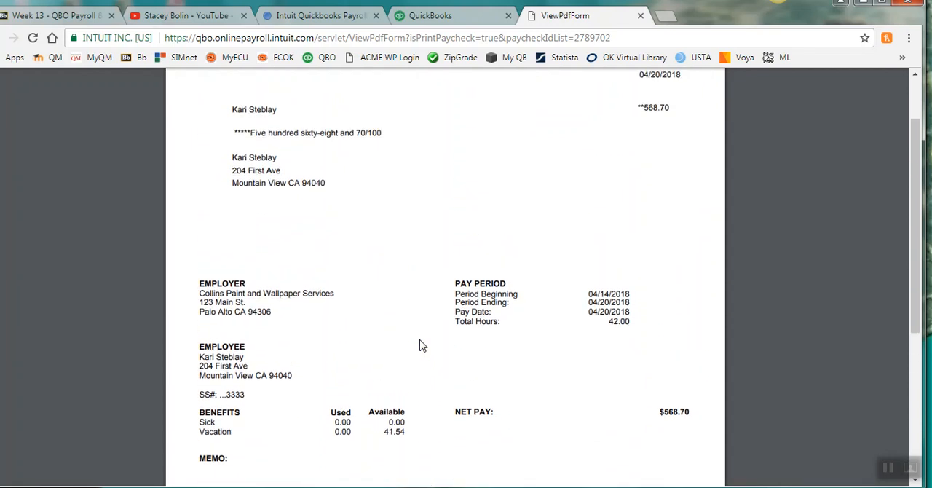
{"action": "left_click", "coordinate": [639, 17]}
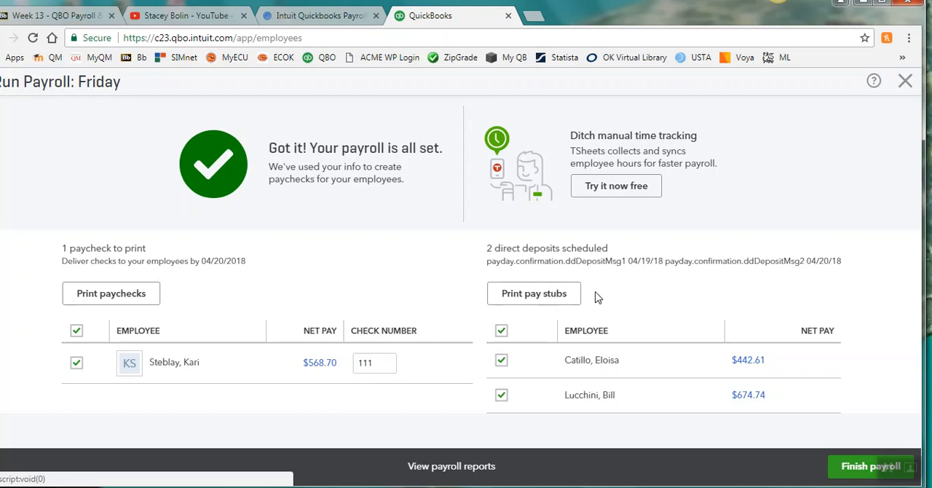
Step: Generate the printable pay stubs for both direct-deposit employees, review the first stub's benefits, pay, deductions, taxes and summary, and close them
{"action": "left_click", "coordinate": [540, 294]}
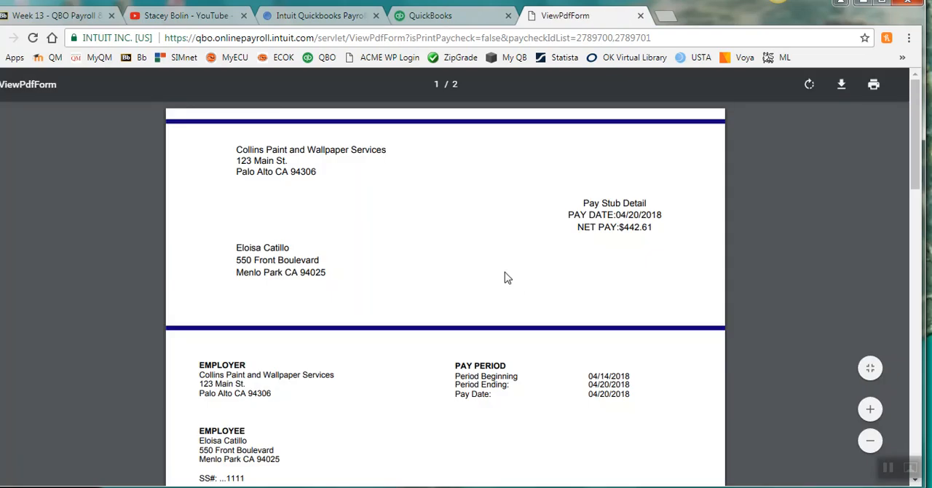
{"action": "scroll", "coordinate": [508, 278], "scroll_direction": "down", "scroll_amount": 2}
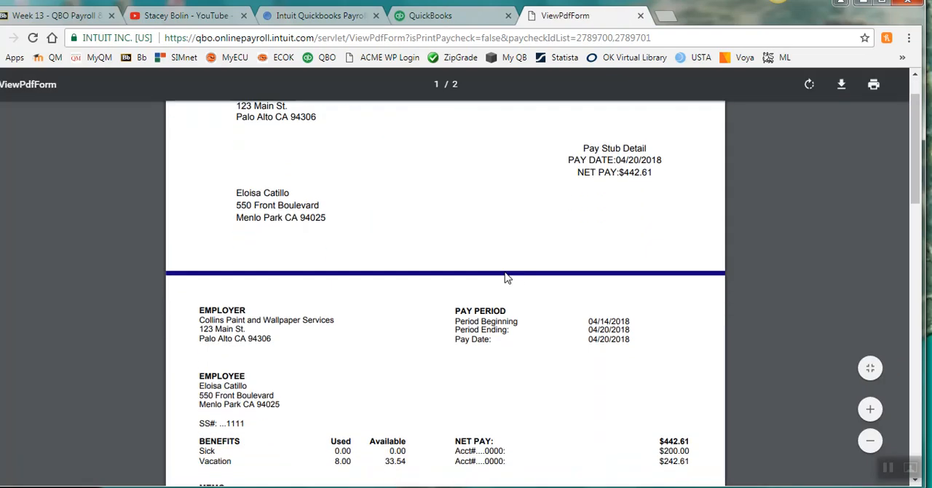
{"action": "scroll", "coordinate": [508, 277], "scroll_direction": "down", "scroll_amount": 5}
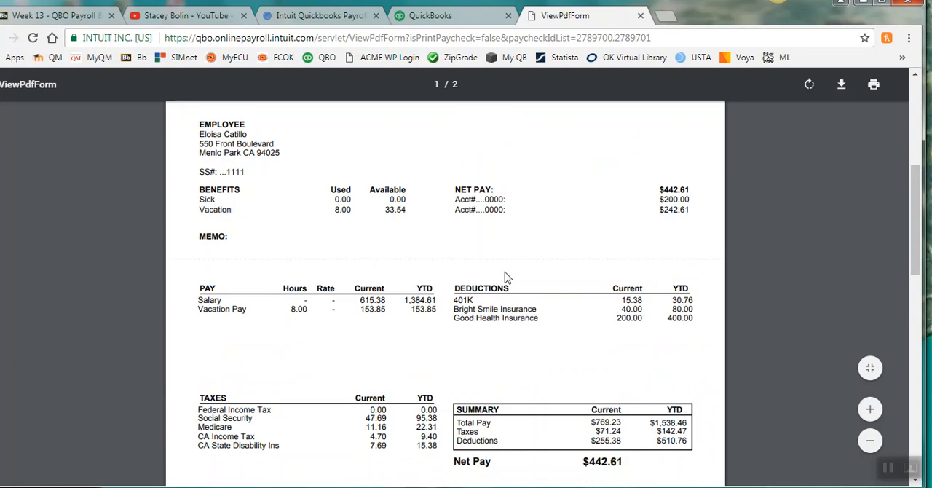
{"action": "scroll", "coordinate": [507, 277], "scroll_direction": "down", "scroll_amount": 3}
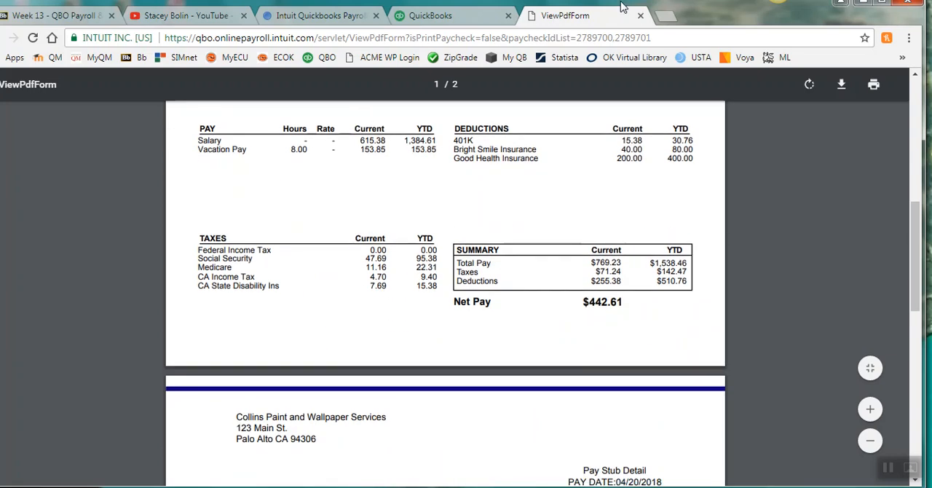
{"action": "left_click", "coordinate": [640, 16]}
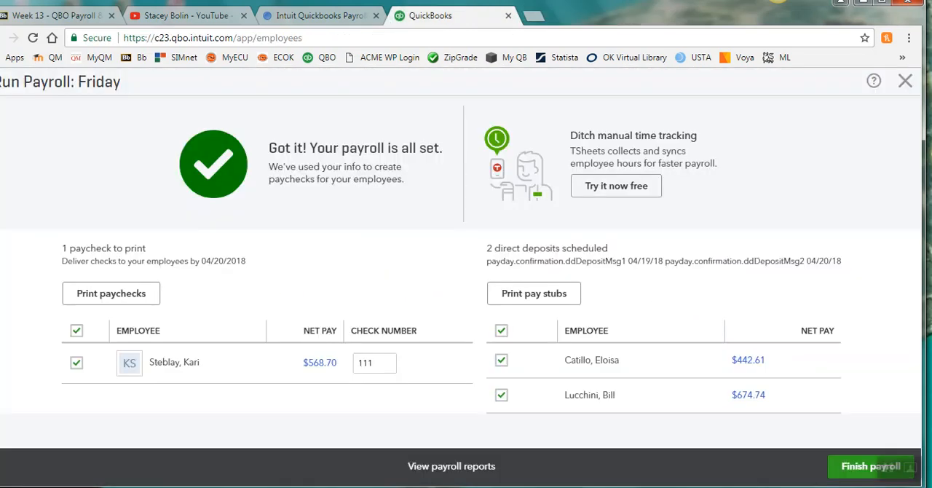
Step: Finish the Friday payroll run and choose to review and pay the taxes in the tax payments reminder
{"action": "left_click", "coordinate": [845, 473]}
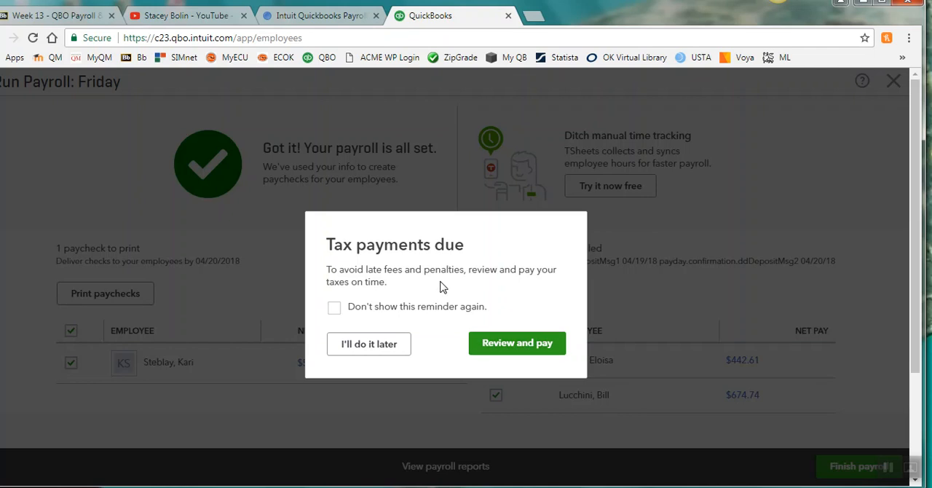
{"action": "left_click", "coordinate": [517, 344]}
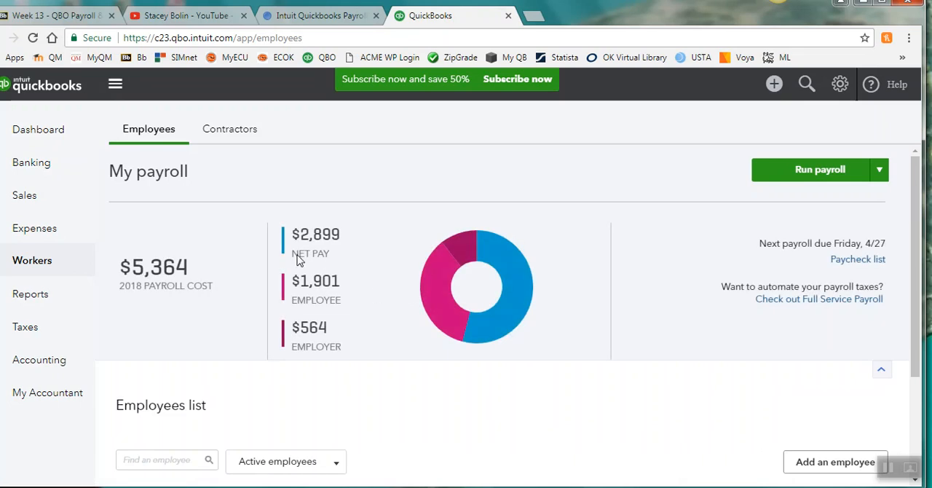
Step: Open the Payroll Tax page of the tax area and examine the taxes owed, the report option and the related tasks
{"action": "left_click", "coordinate": [24, 333]}
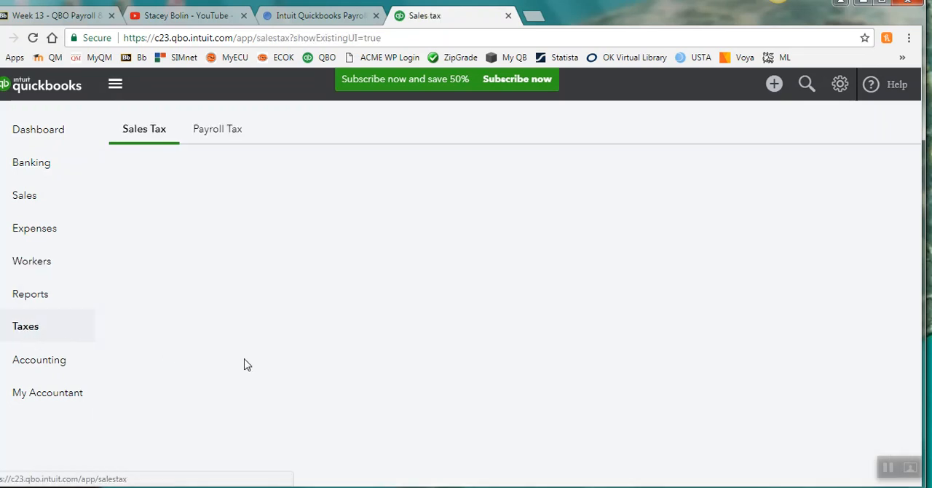
{"action": "left_click", "coordinate": [227, 131]}
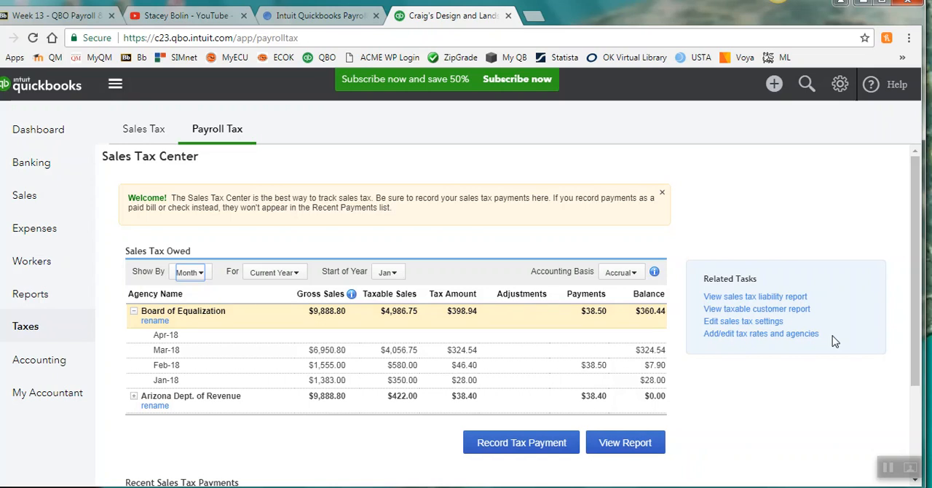
{"action": "mouse_move", "coordinate": [921, 271]}
{"action": "left_mouse_down"}
{"action": "mouse_move", "coordinate": [919, 340]}
{"action": "mouse_move", "coordinate": [918, 284]}
{"action": "left_mouse_up"}
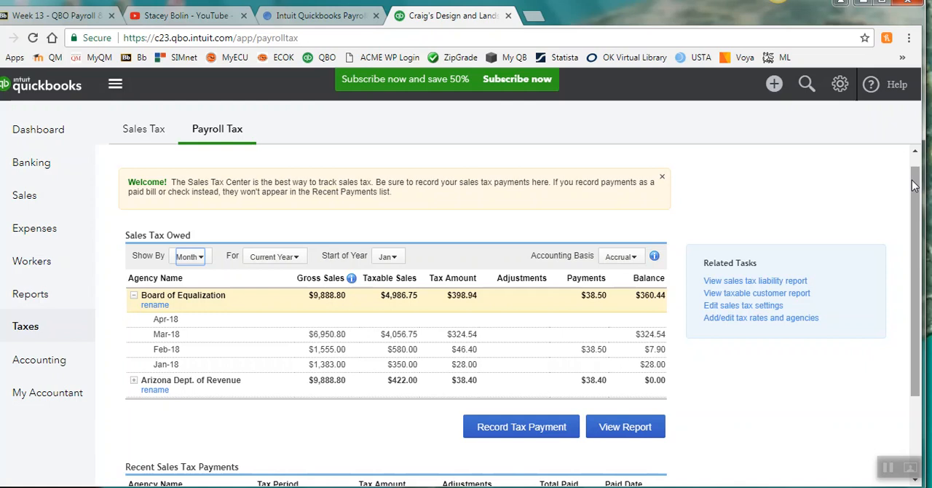
{"action": "left_click_drag", "start_coordinate": [914, 186], "coordinate": [916, 179]}
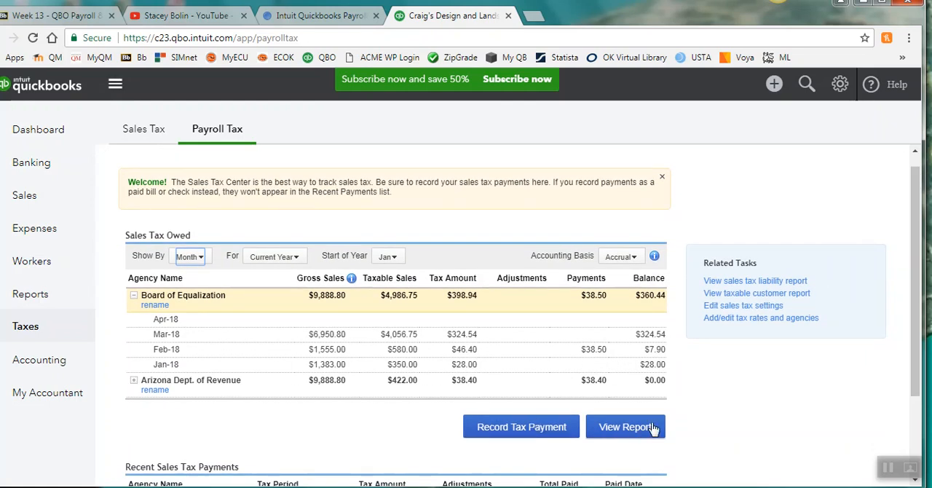
Step: Open the list of all available reports
{"action": "left_click", "coordinate": [39, 298]}
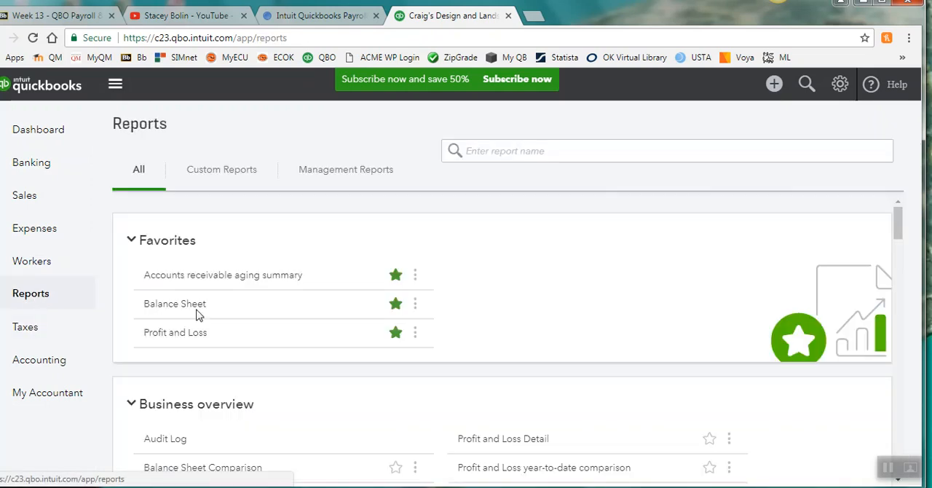